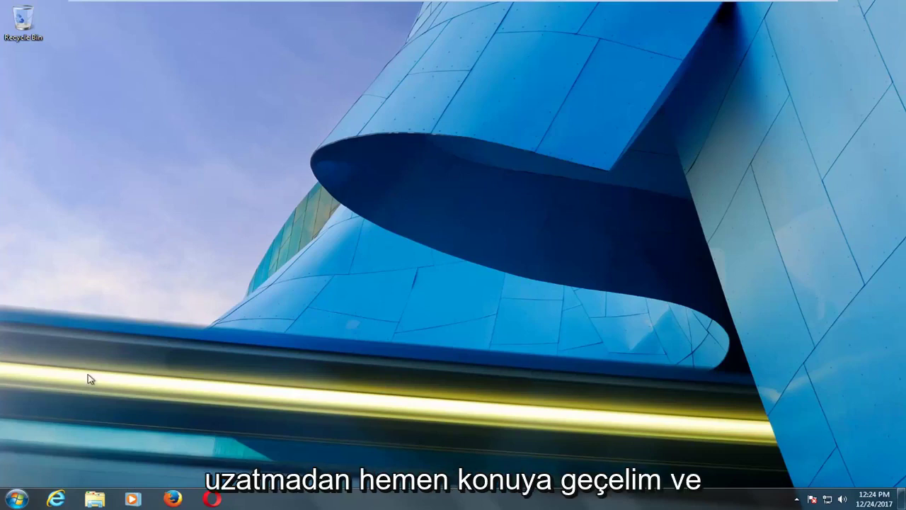
Launch Command Prompt as administrator from a Start menu search for cmd
left_click(16, 499)
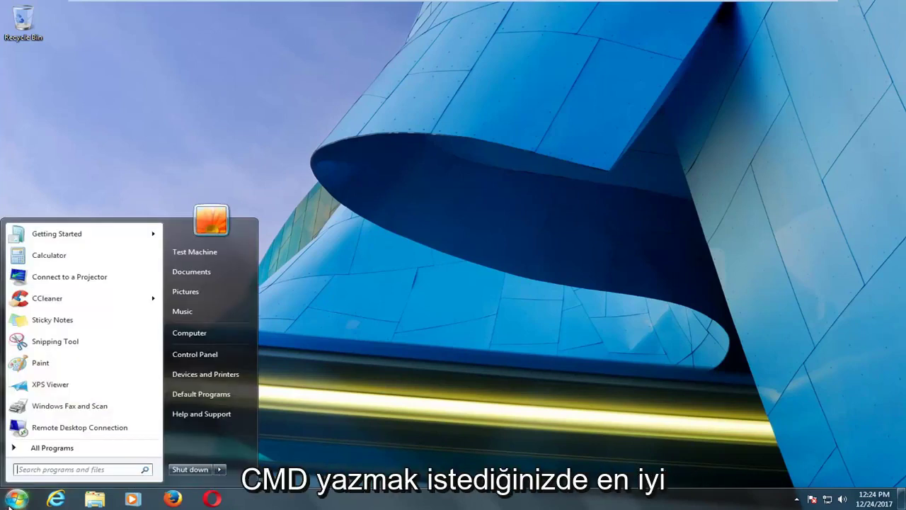
type("cmd")
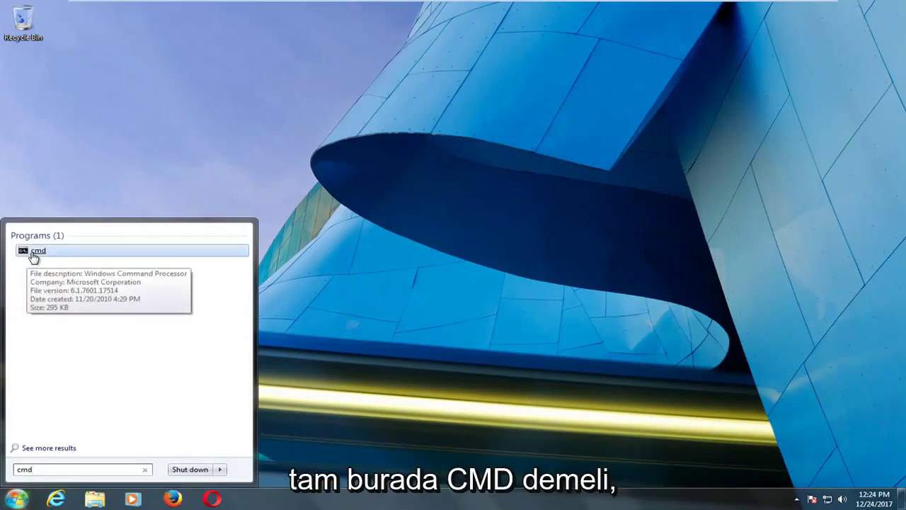
right_click(34, 255)
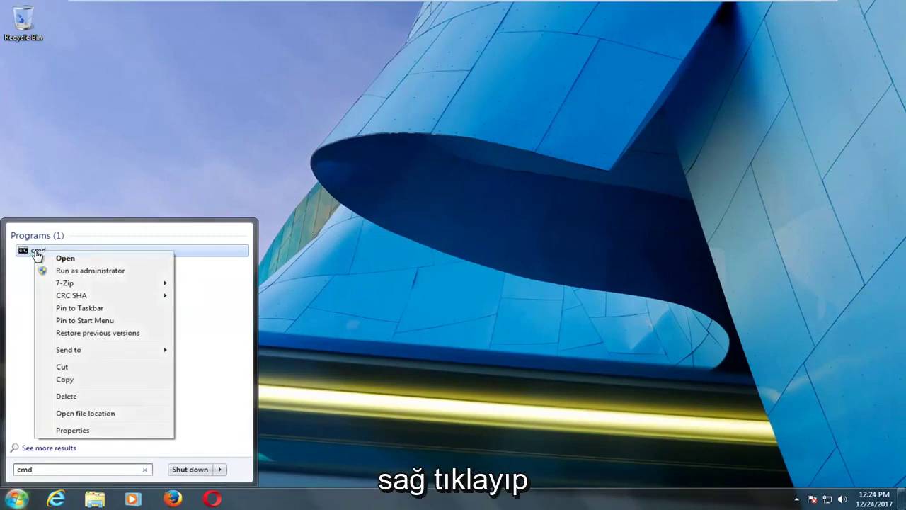
left_click(57, 272)
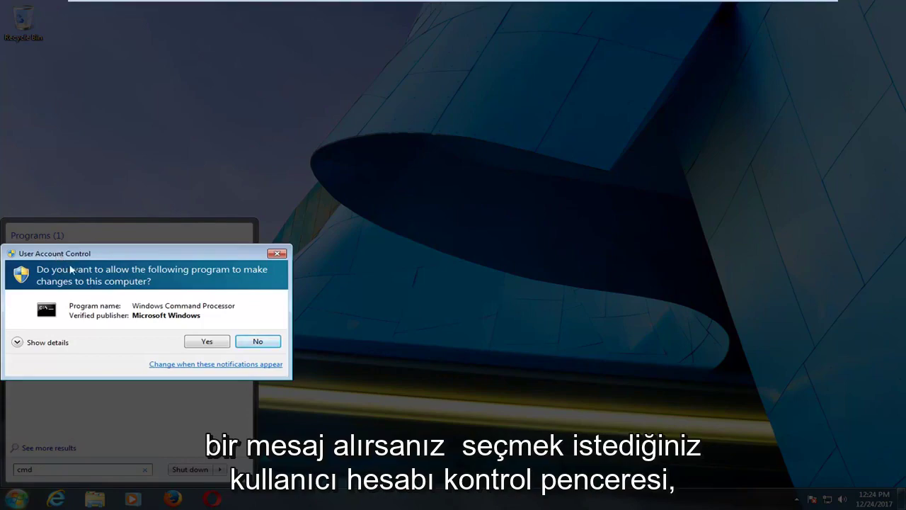
left_click(201, 343)
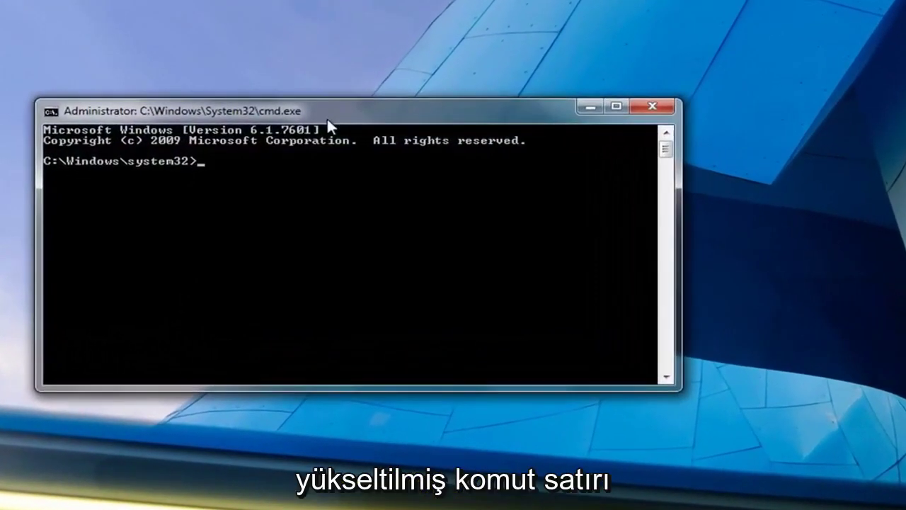
Run ipconfig /release, /flushdns and /renew so the adapter gets 192.168.76.129
type("ipconfig")
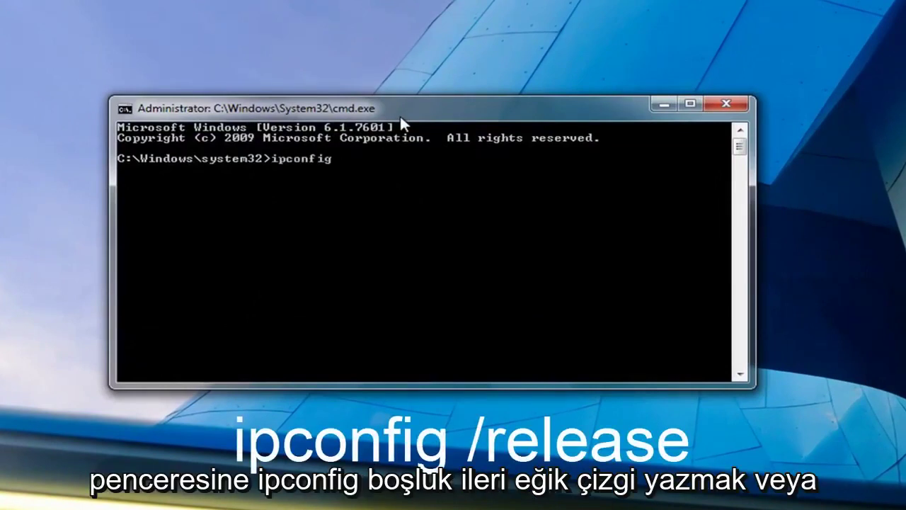
type(" /release")
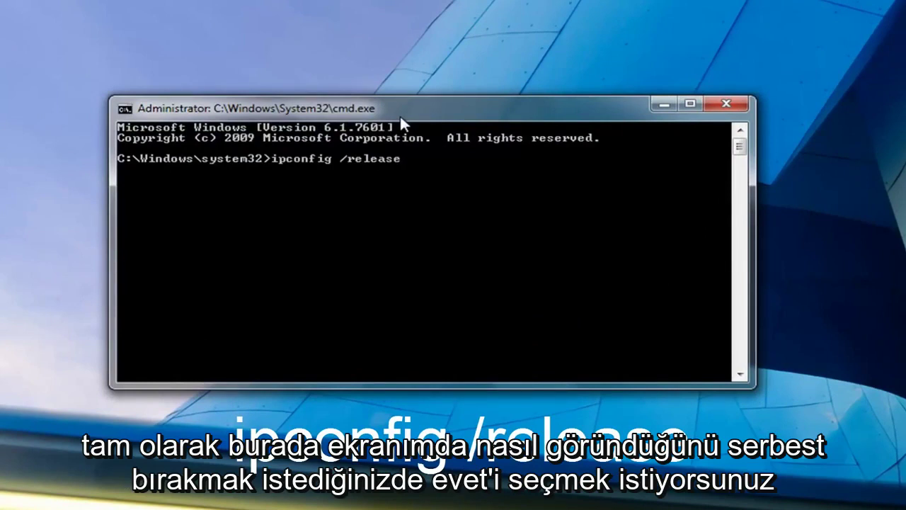
key("Return")
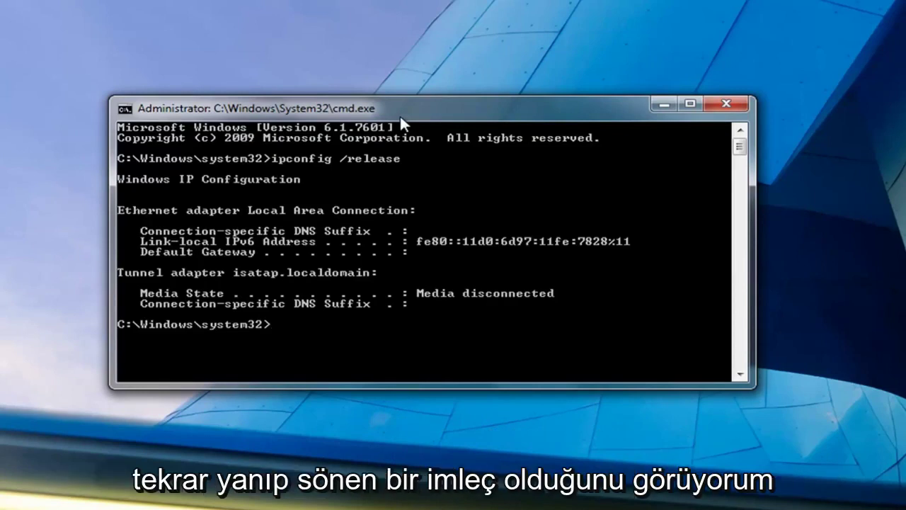
type("ipconf")
key("BackSpace")
type("fi")
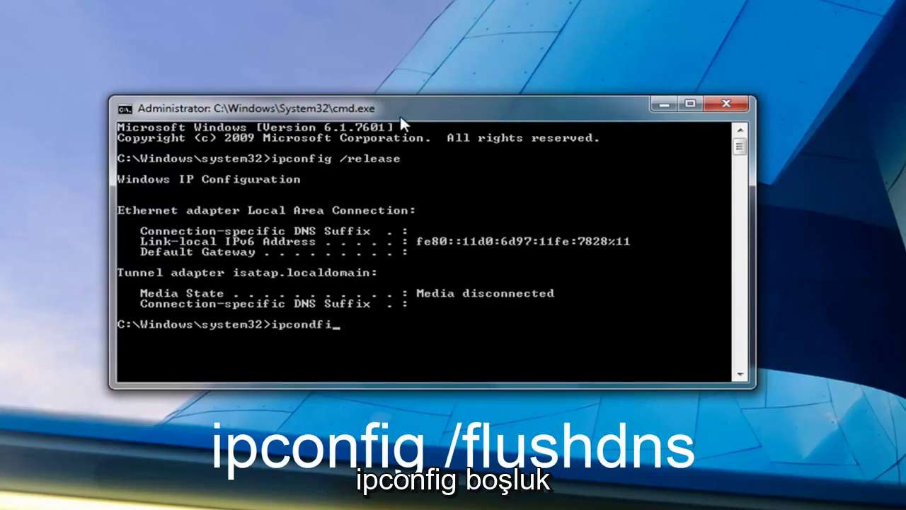
type("g /")
type("fushdns")
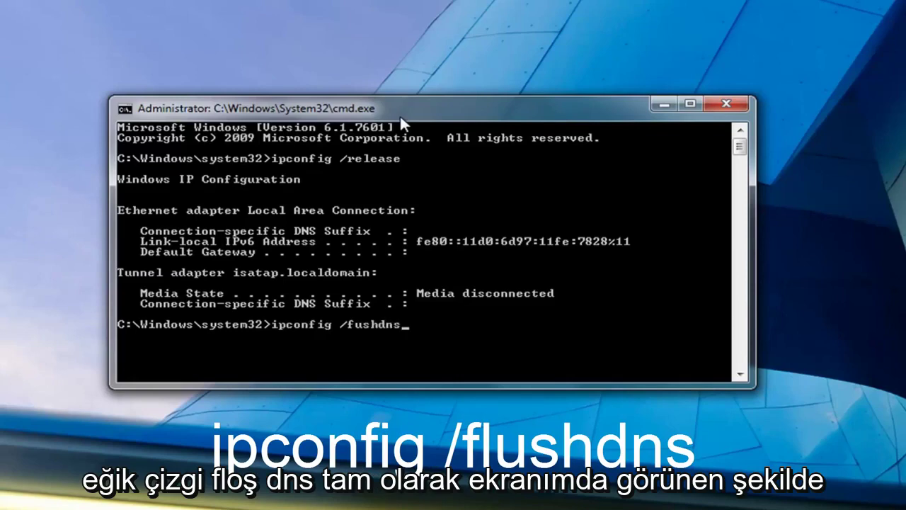
key("Return")
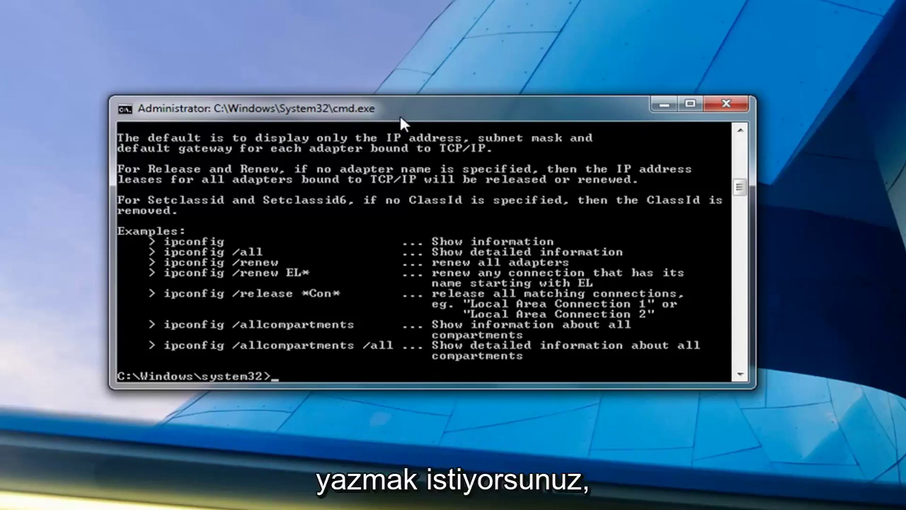
type("ipconfig /")
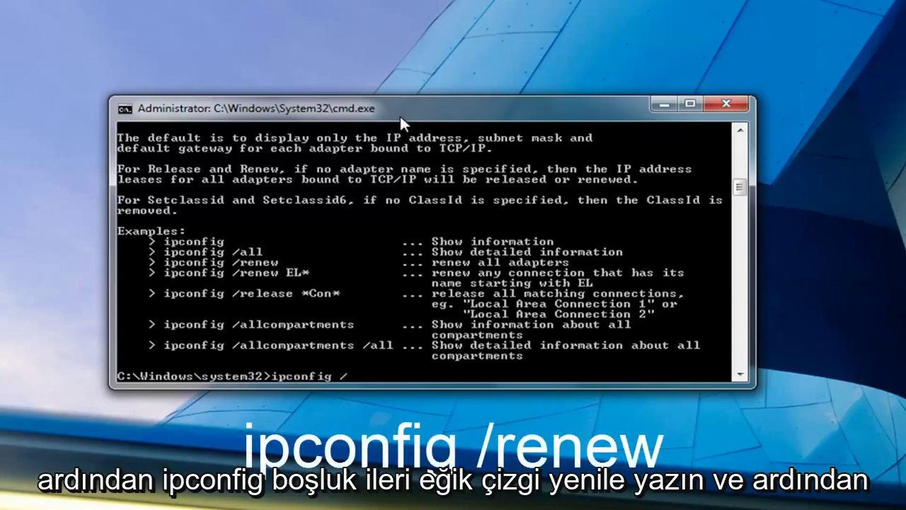
type("renew")
key("Return")
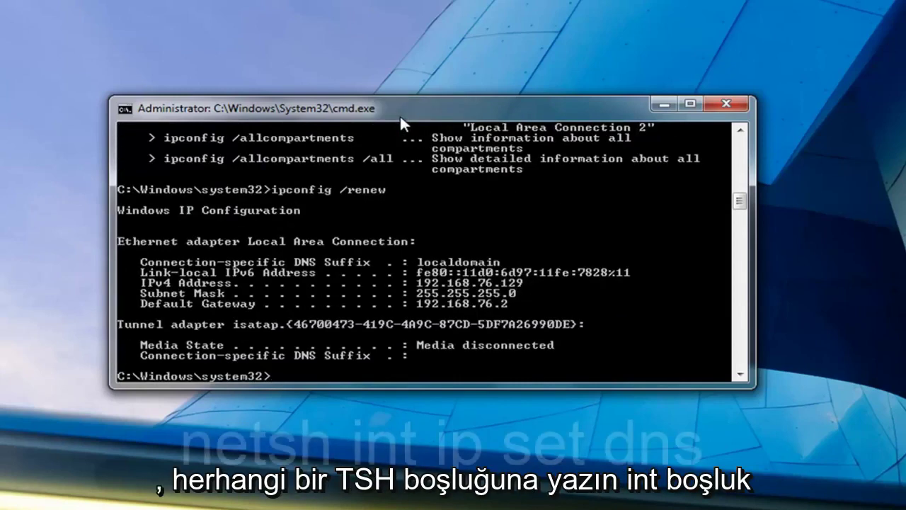
Run netsh int ip set dns, then netsh winsock reset to reset the Winsock catalog
type("netsh ")
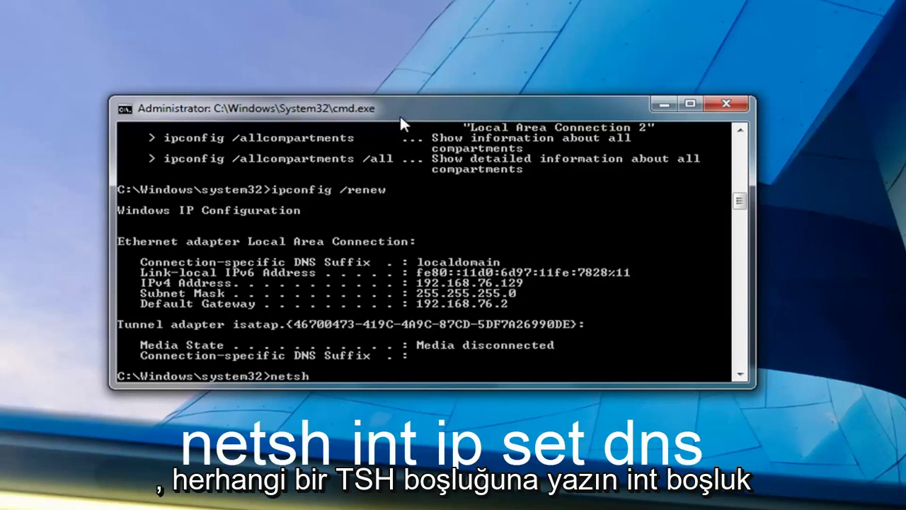
type("int")
type(" ip set dns")
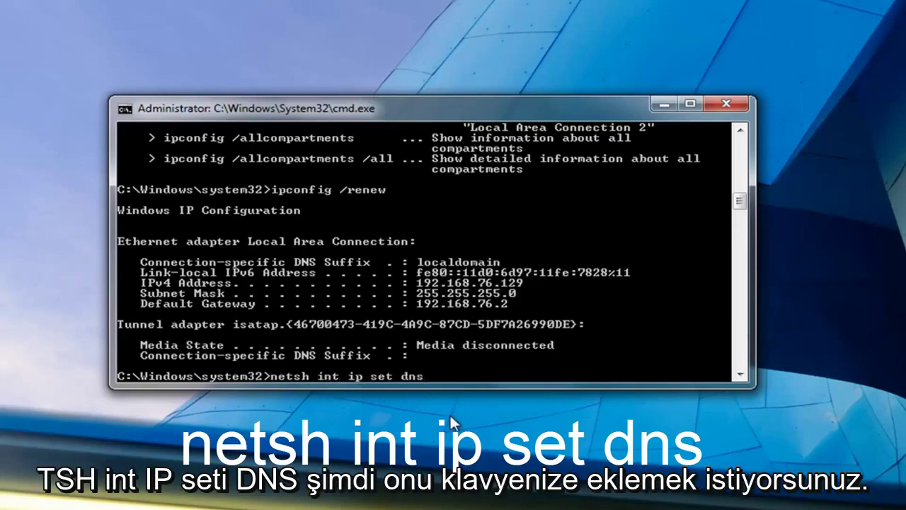
key("Return")
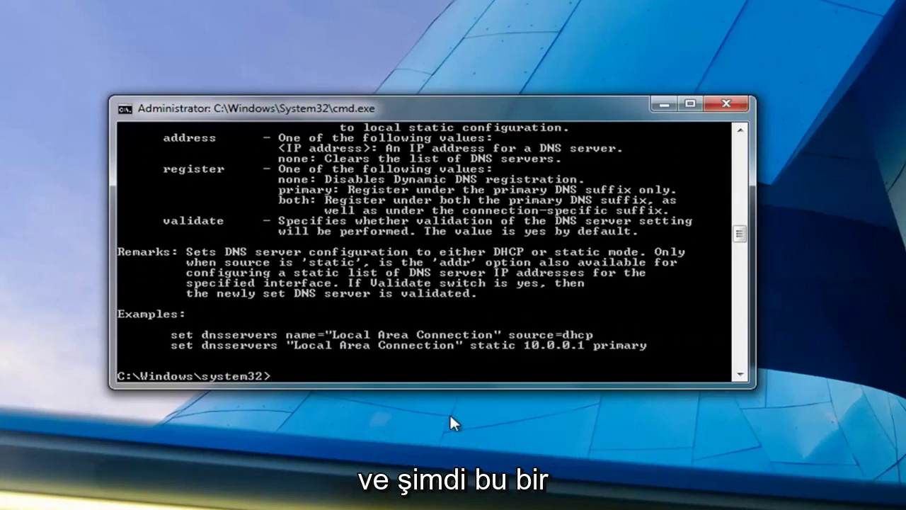
type("netsh winsock")
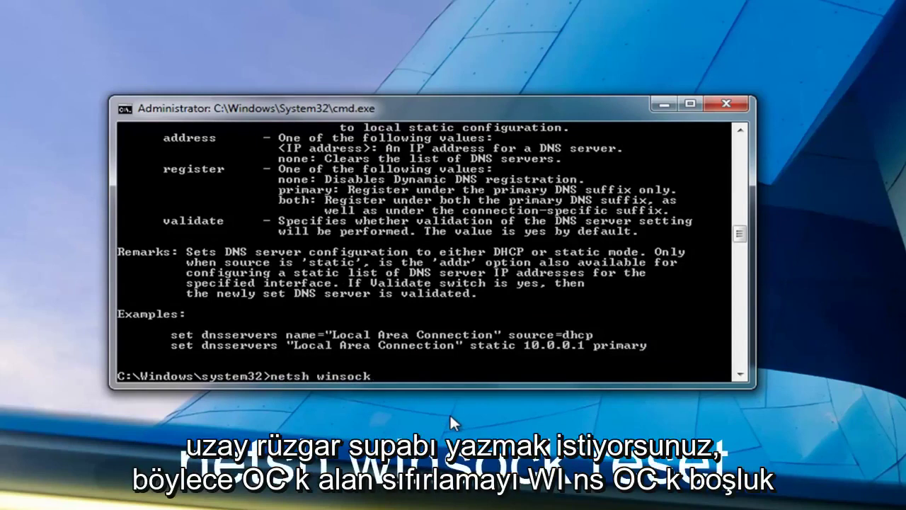
type(" reset")
key("Return")
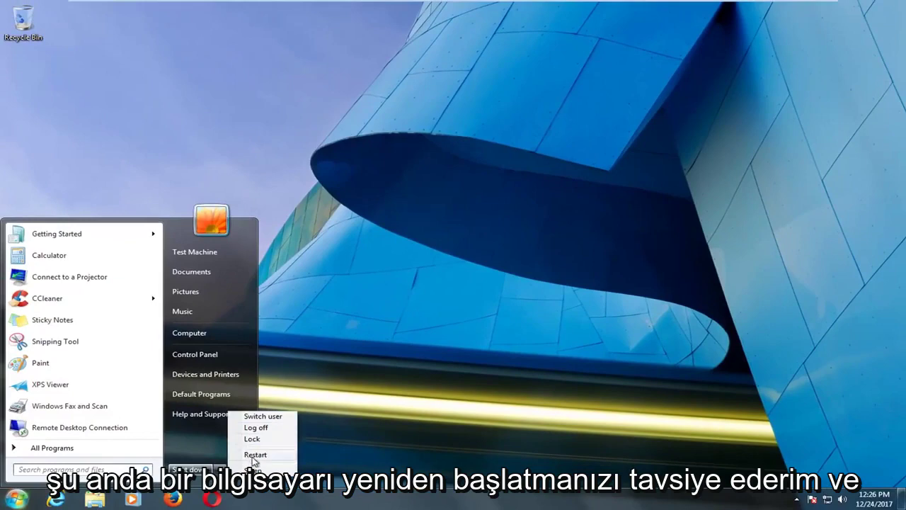
Restart the computer from the Start menu's Shut down submenu
left_click(251, 454)
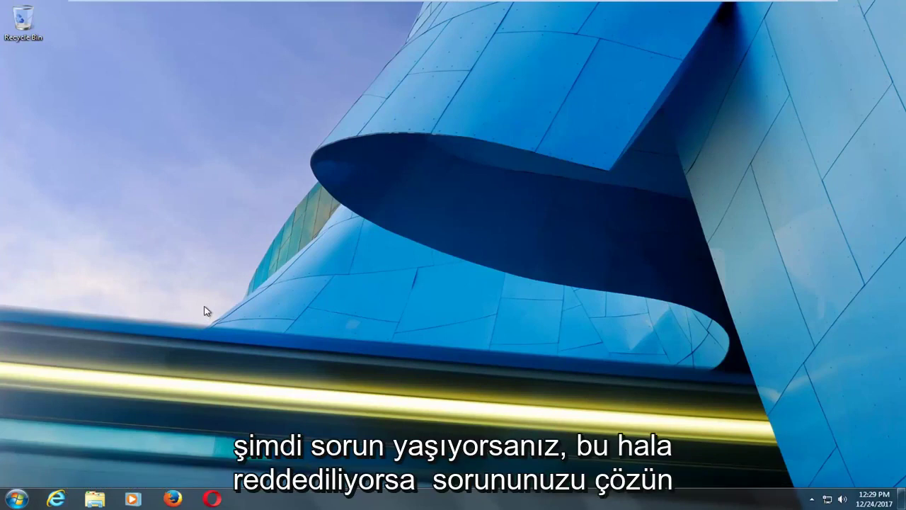
Launch Registry Editor as administrator from a Start menu search for regedit
left_click(8, 503)
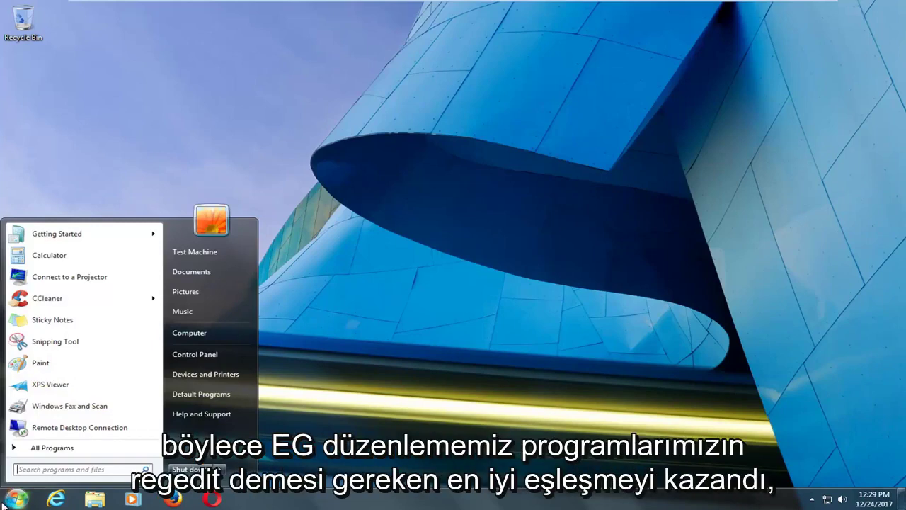
type("regedit")
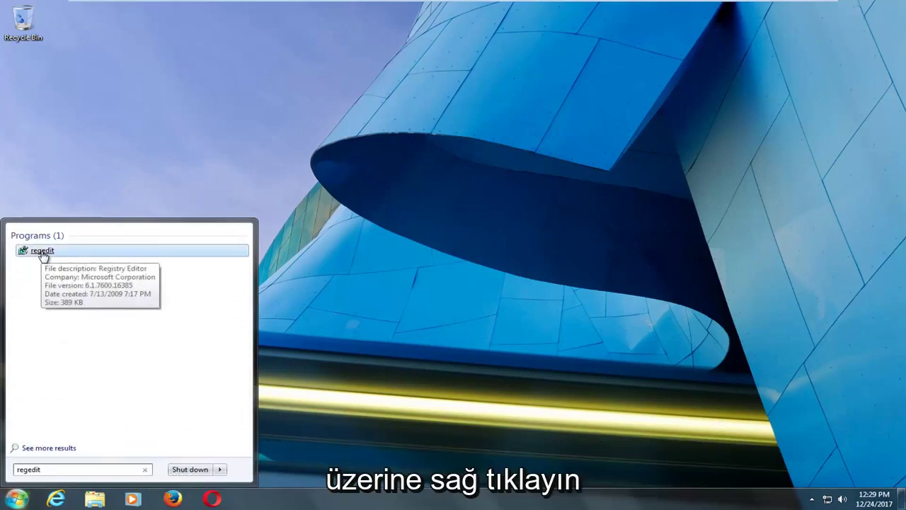
right_click(43, 253)
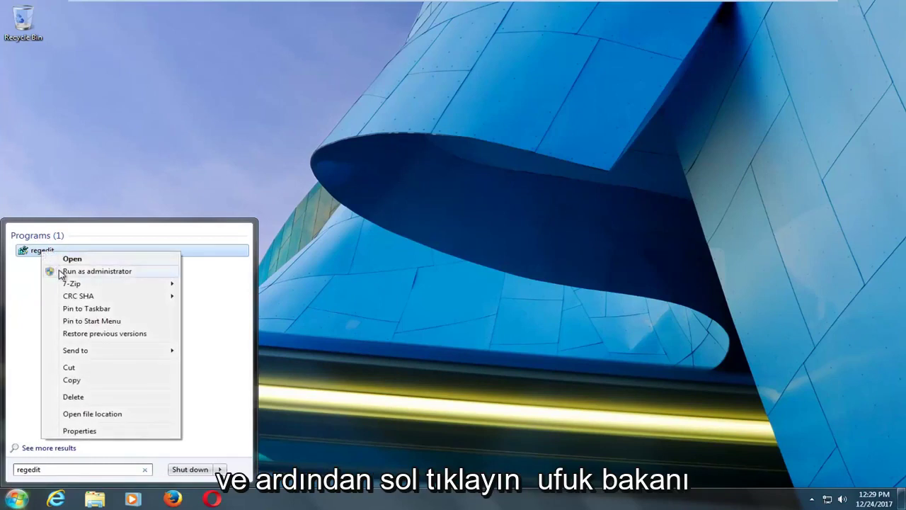
left_click(61, 274)
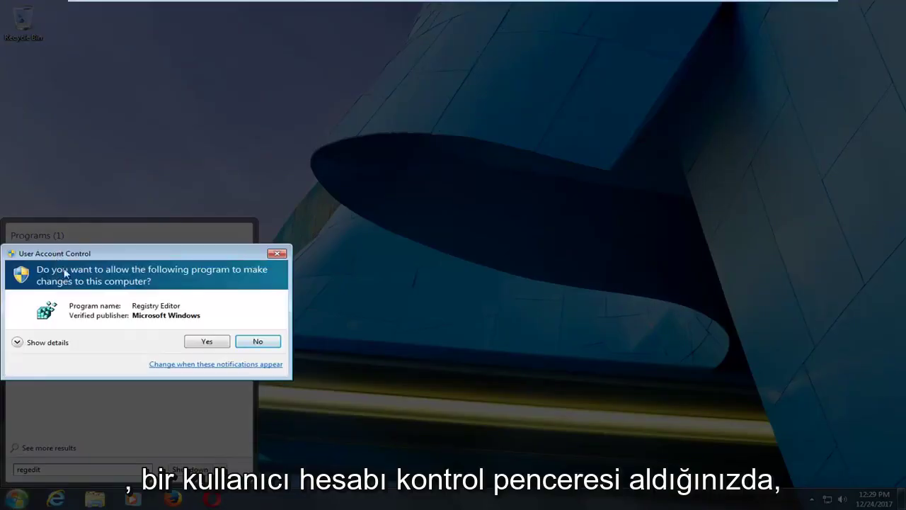
left_click(200, 342)
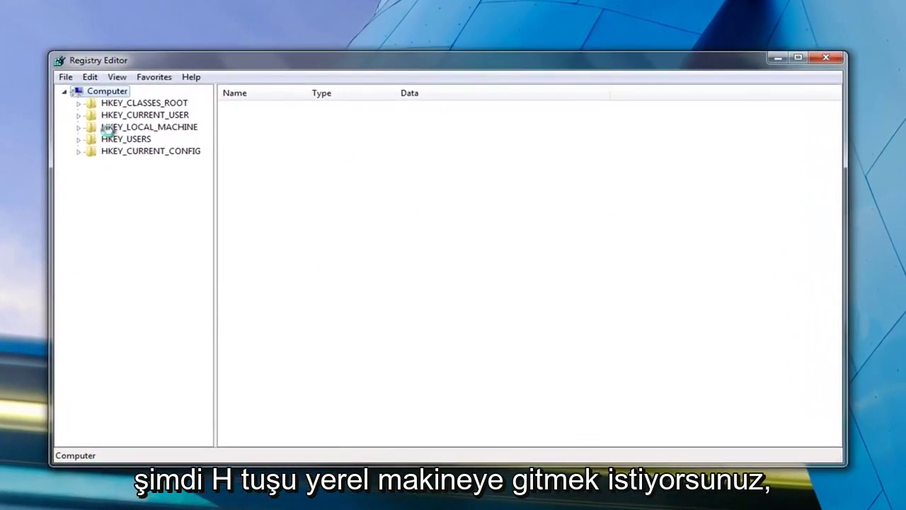
Expand HKEY_LOCAL_MACHINE\SYSTEM\CurrentControlSet\Control, widening the key pane to show subkeys
left_click(106, 127)
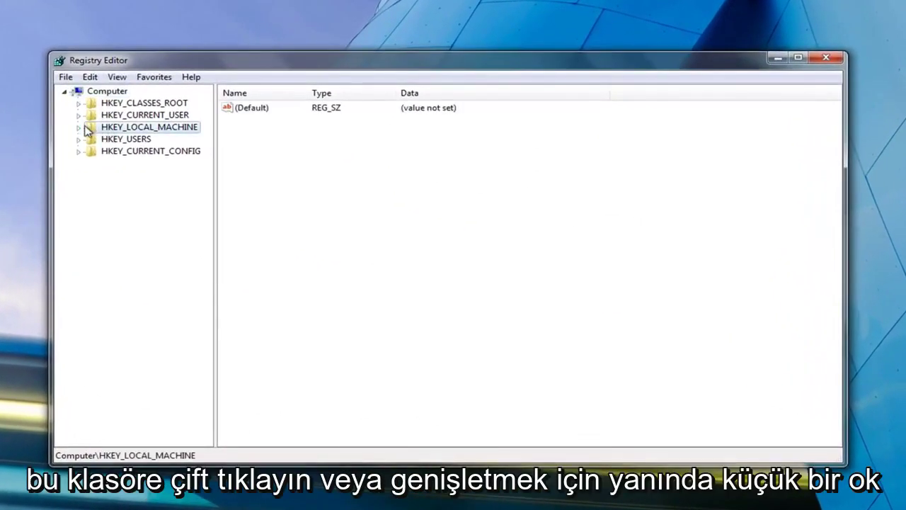
left_click(78, 127)
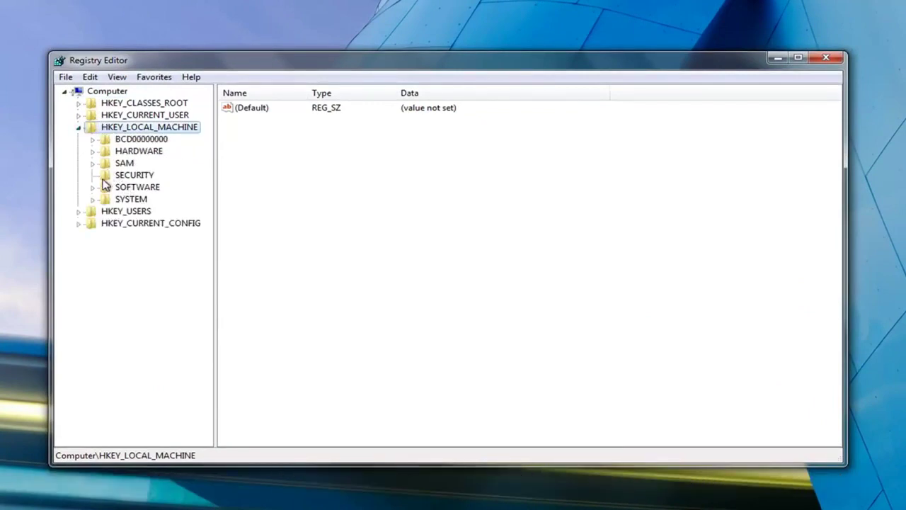
left_click(92, 200)
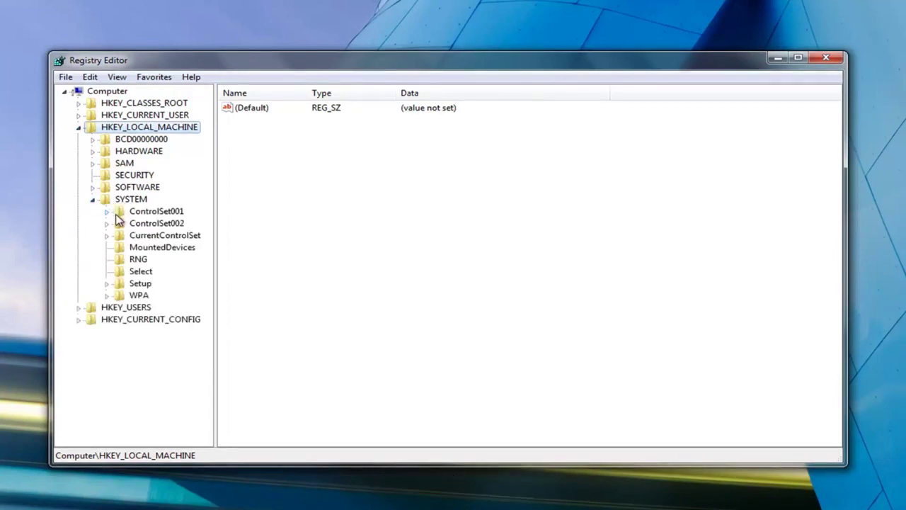
left_click(131, 238)
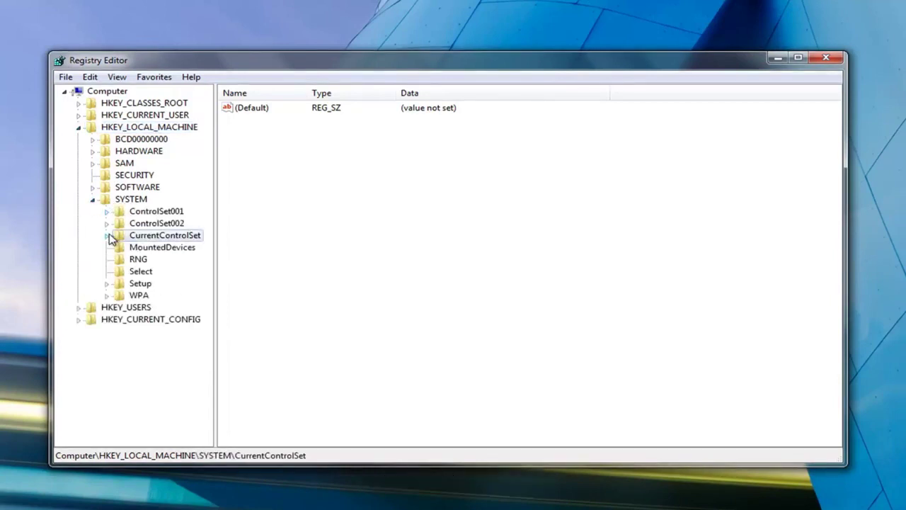
left_click(106, 236)
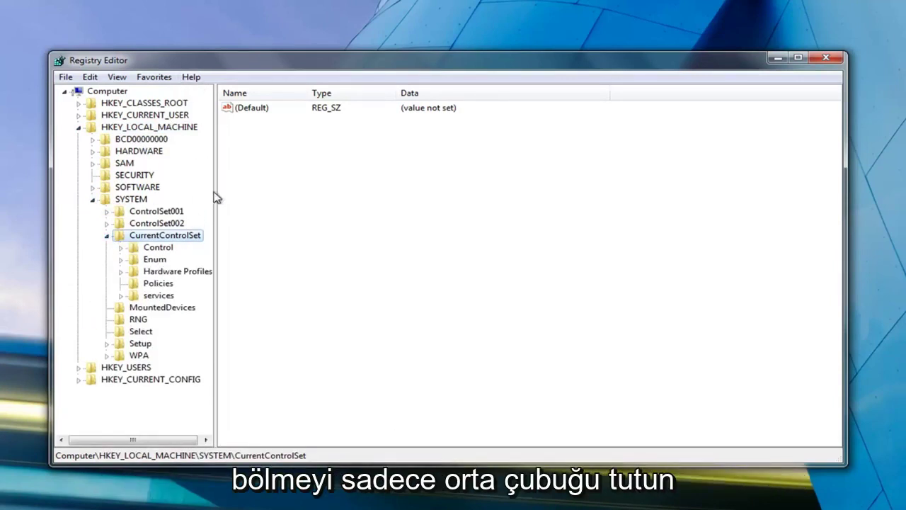
left_click_drag(216, 207, 287, 192)
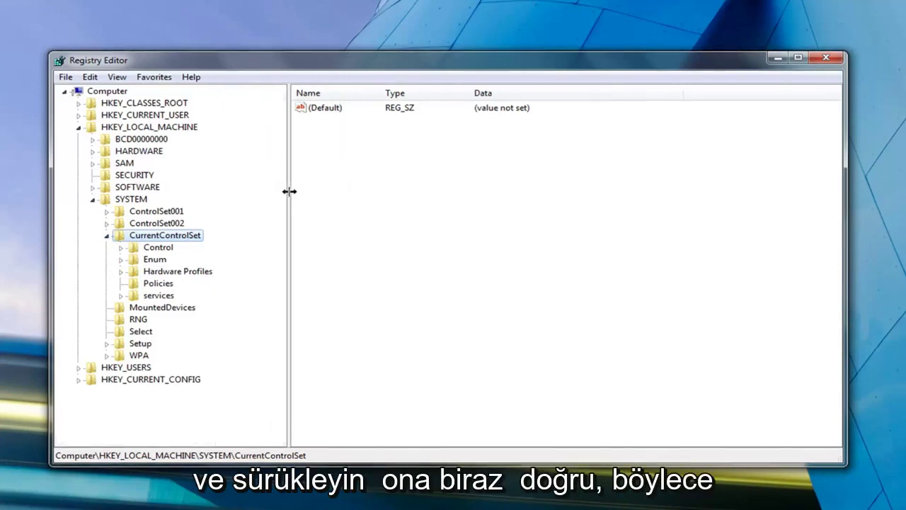
left_click(120, 247)
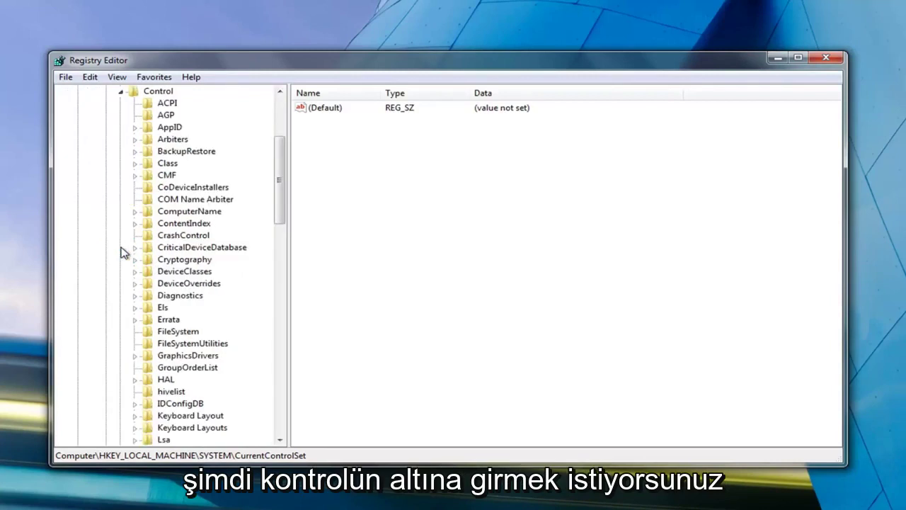
scroll(167, 241, "down", 3)
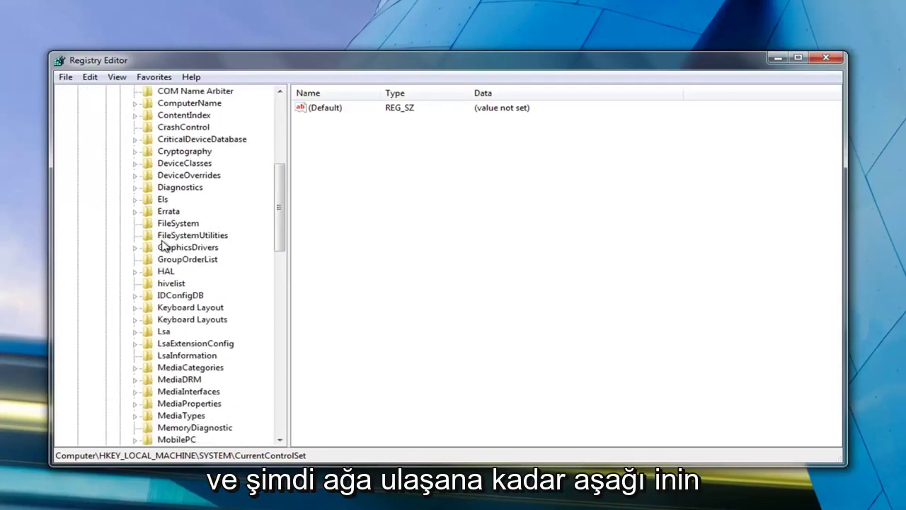
scroll(163, 242, "down", 4)
scroll(161, 241, "down", 3)
scroll(160, 239, "down", 3)
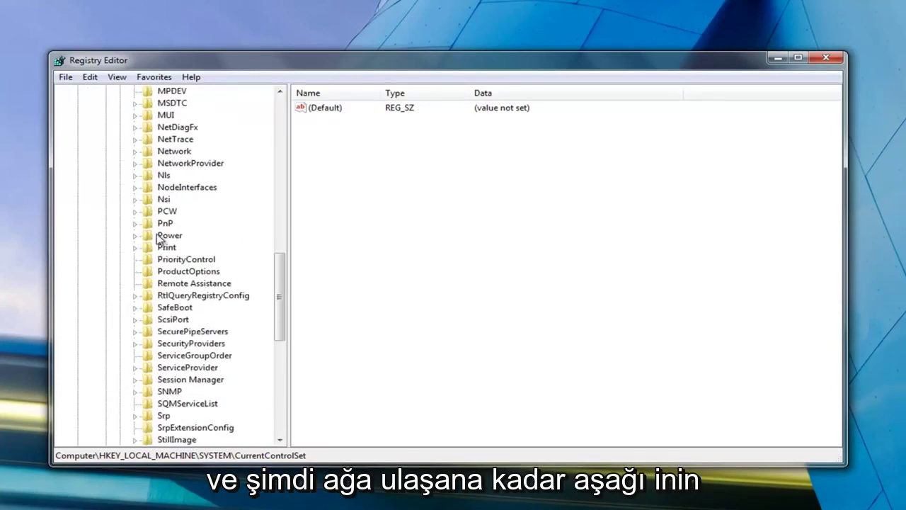
Delete the Config value from the Control\Network registry key
left_click(168, 152)
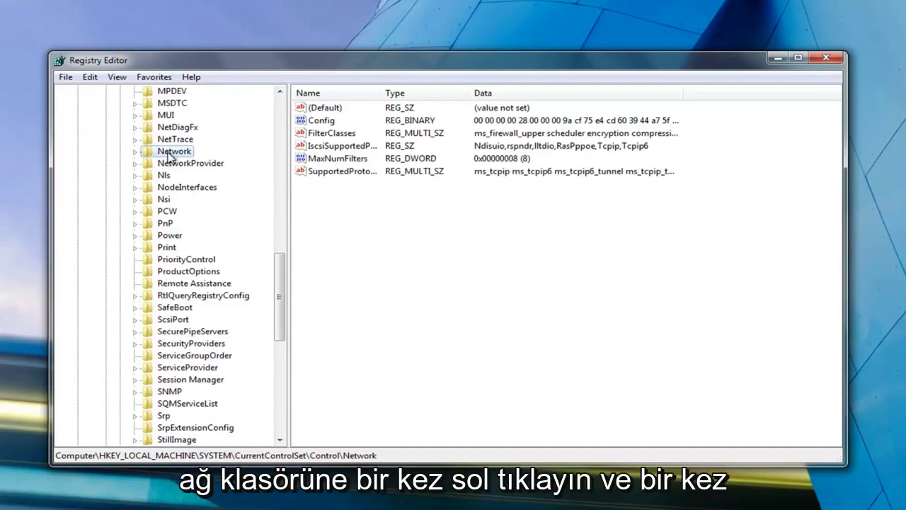
right_click(320, 124)
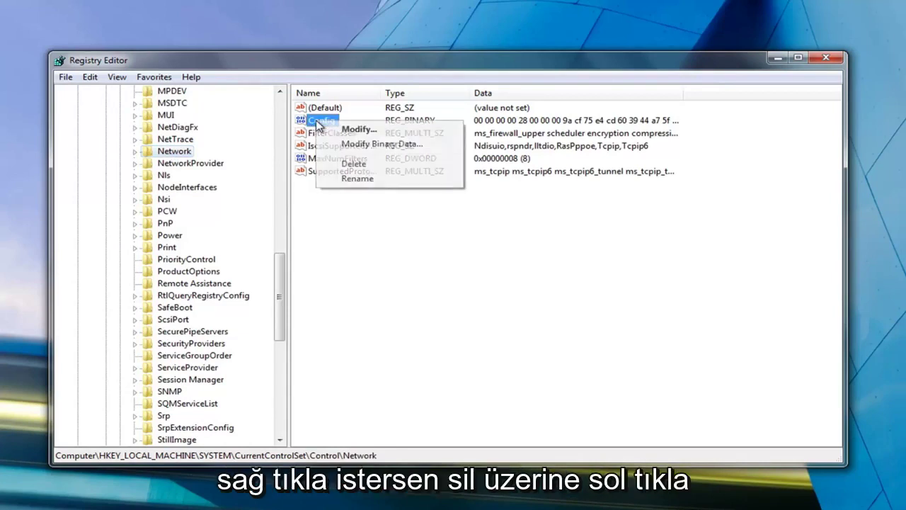
left_click(339, 165)
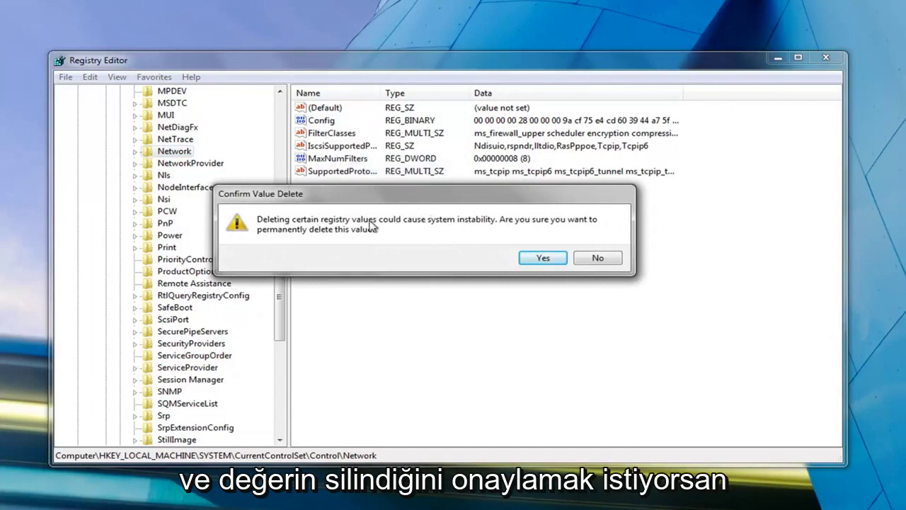
left_click(544, 259)
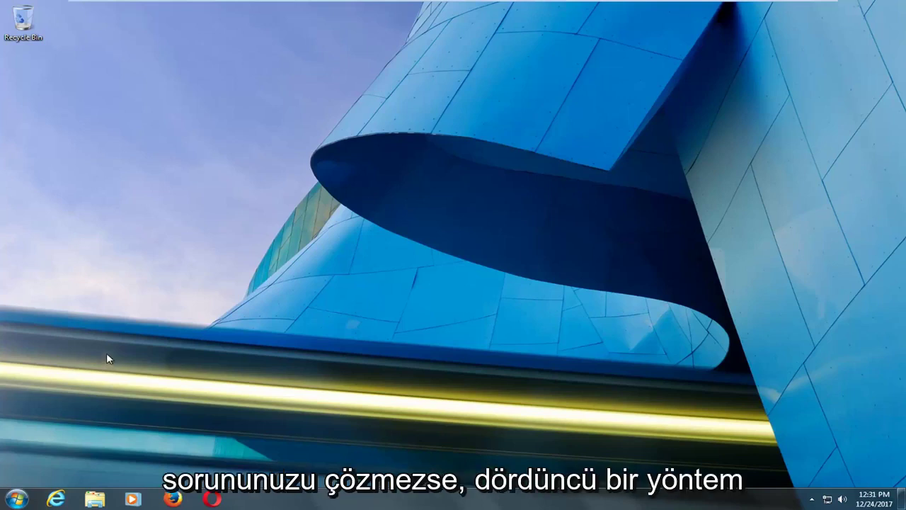
Start System Restore and pick the 10/28/2017 Installed VMware Tools restore point for drive C:
left_click(15, 499)
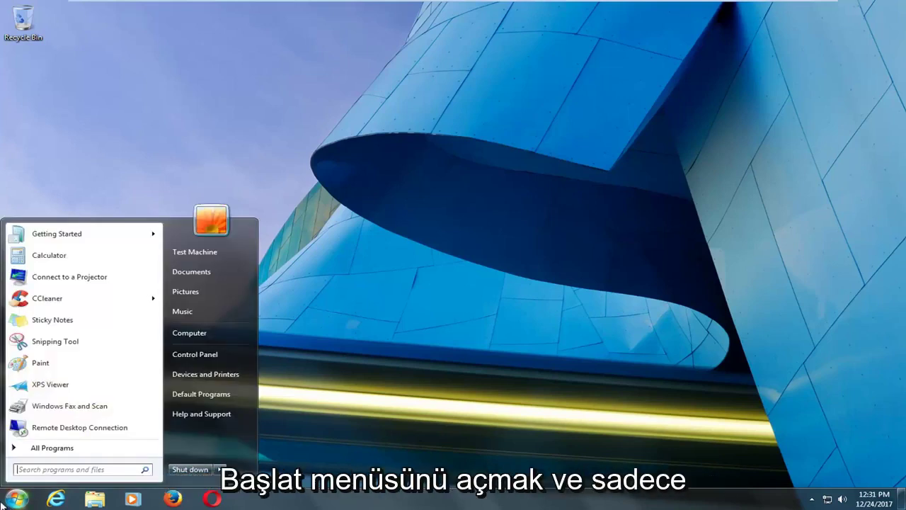
type("system restore")
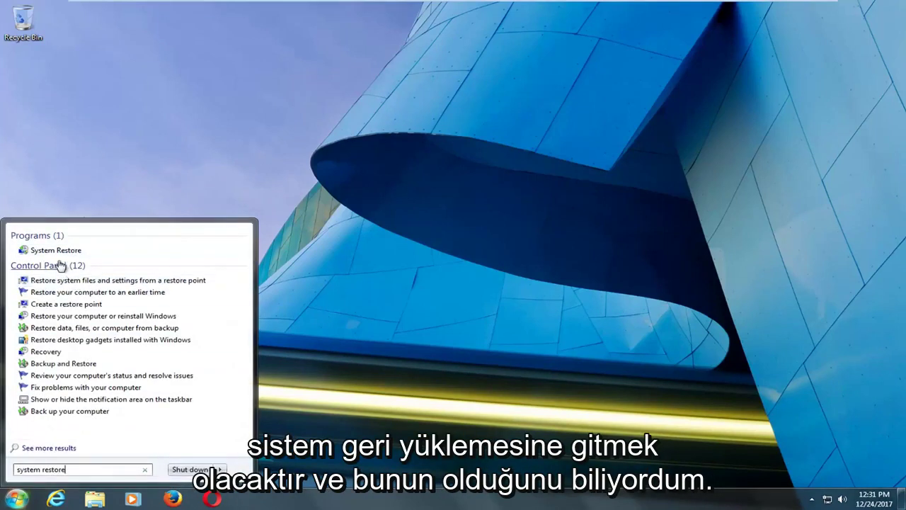
left_click(62, 252)
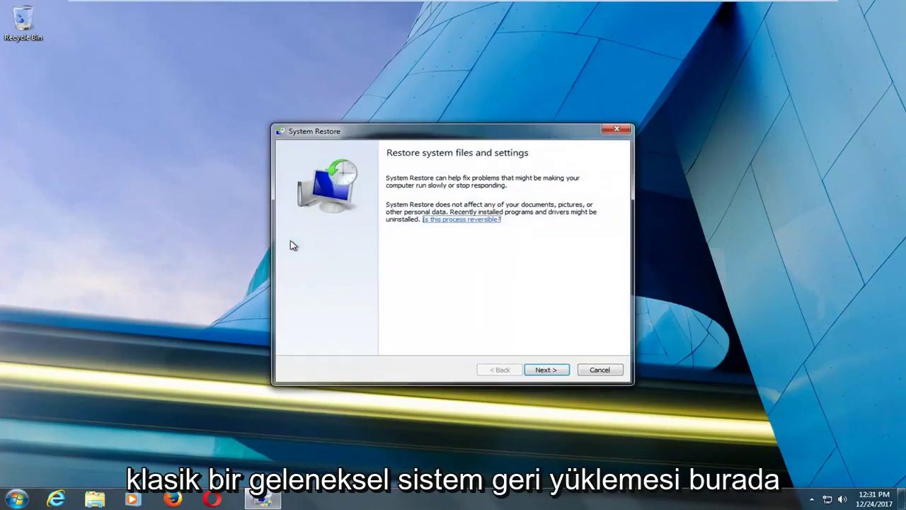
left_click(556, 376)
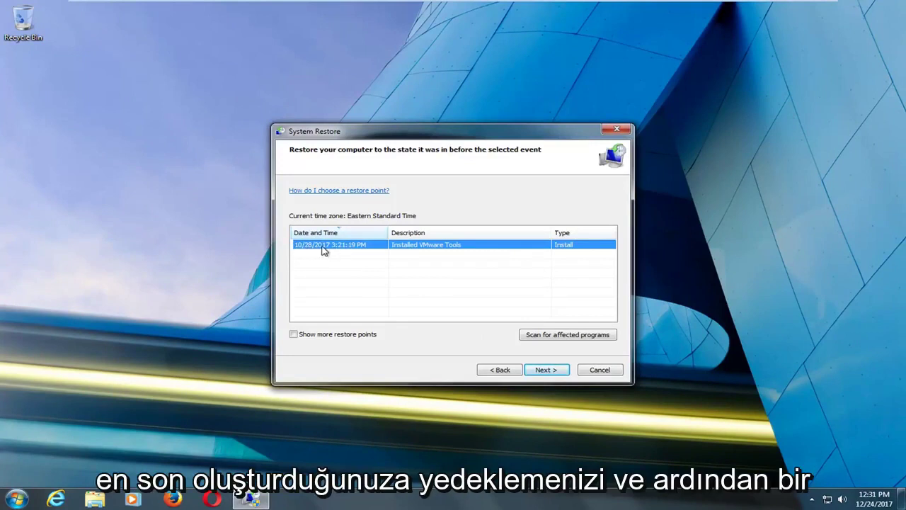
left_click(542, 370)
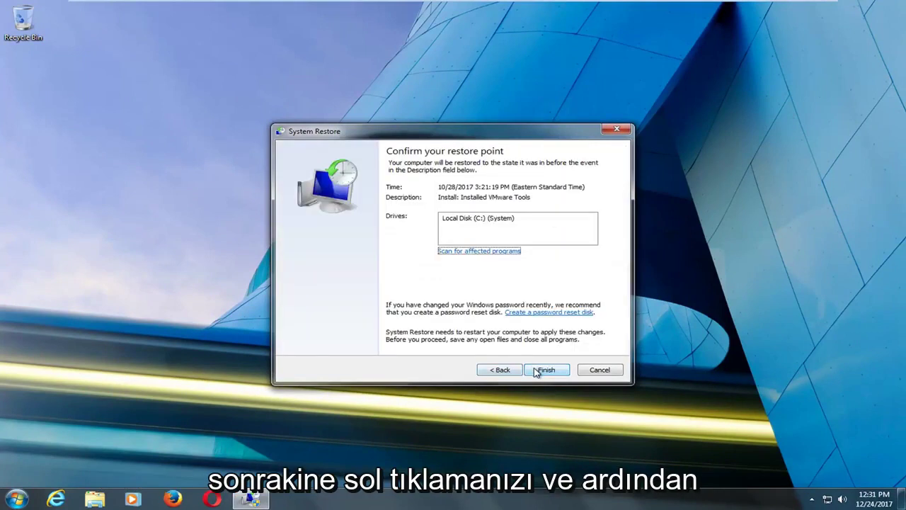